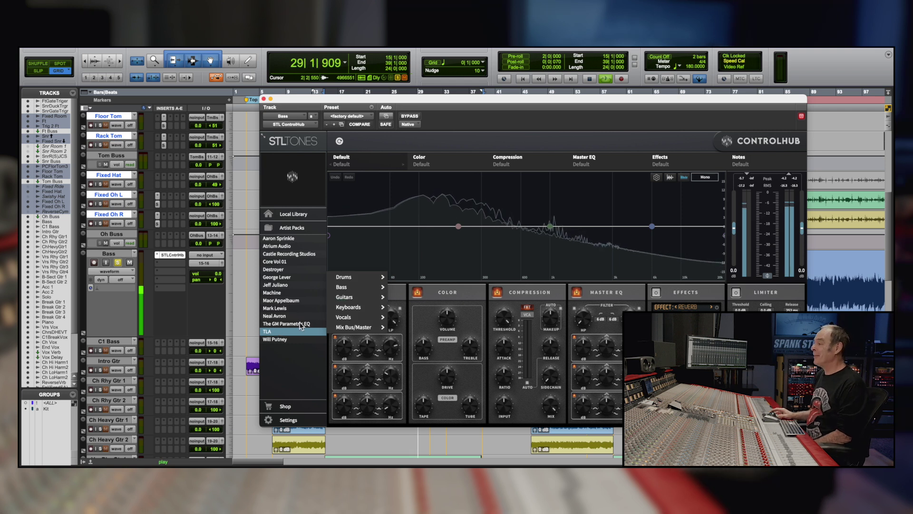
Step: Audition the TLA Bass presets on the Bass track, starting from 01 Grinding Rock Bass, and settle on 02 Rich Bass
mouse_move(353, 287)
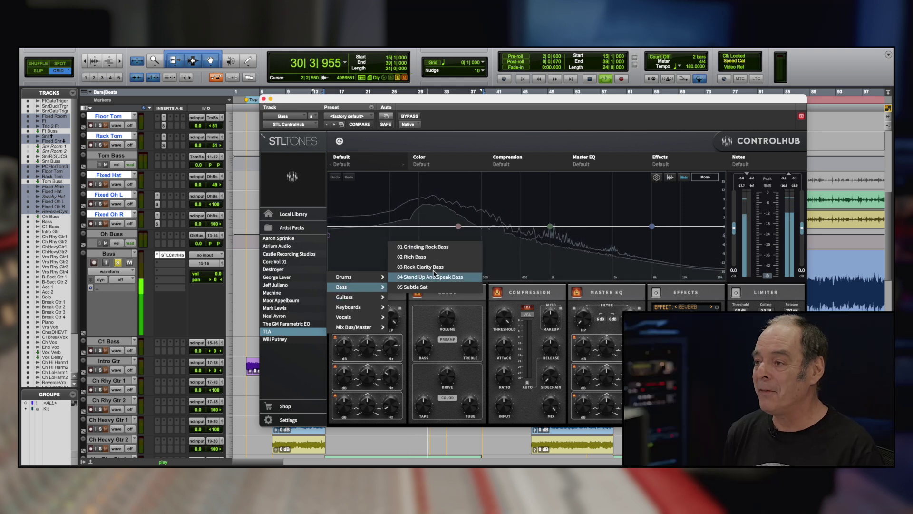
click(445, 246)
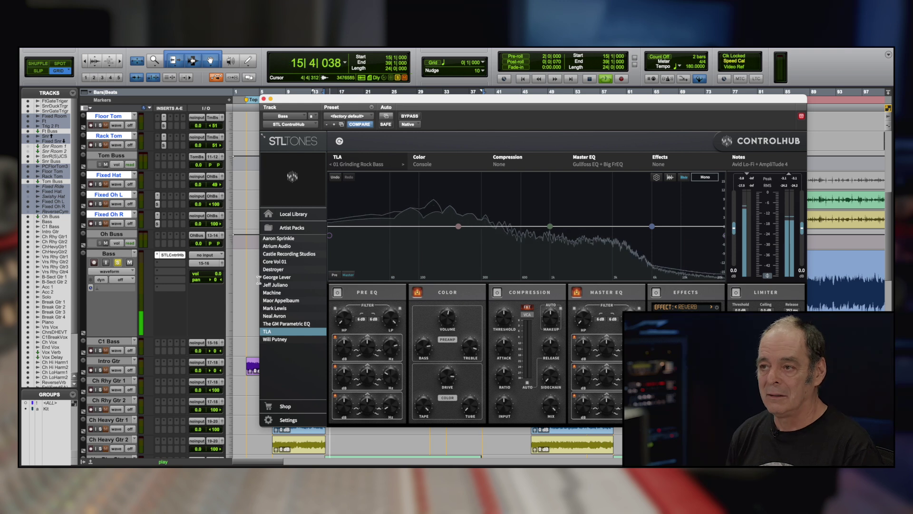
click(403, 166)
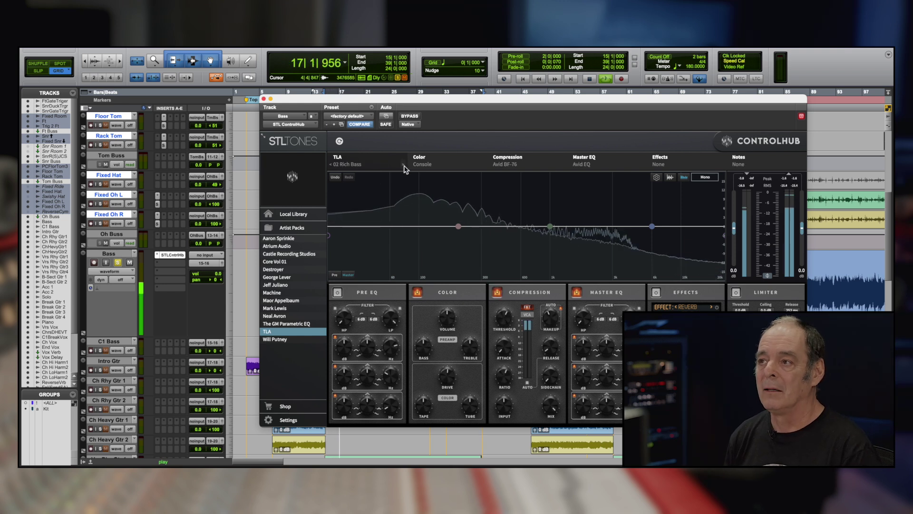
click(403, 167)
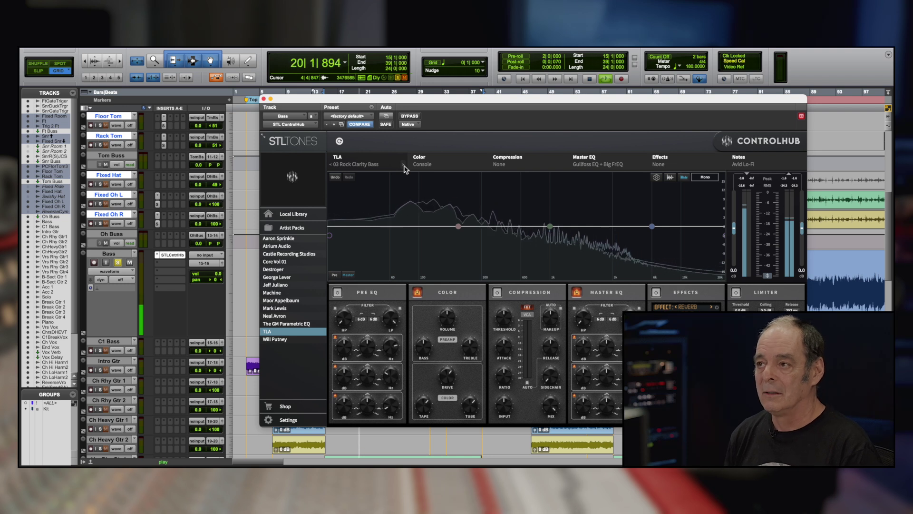
click(404, 166)
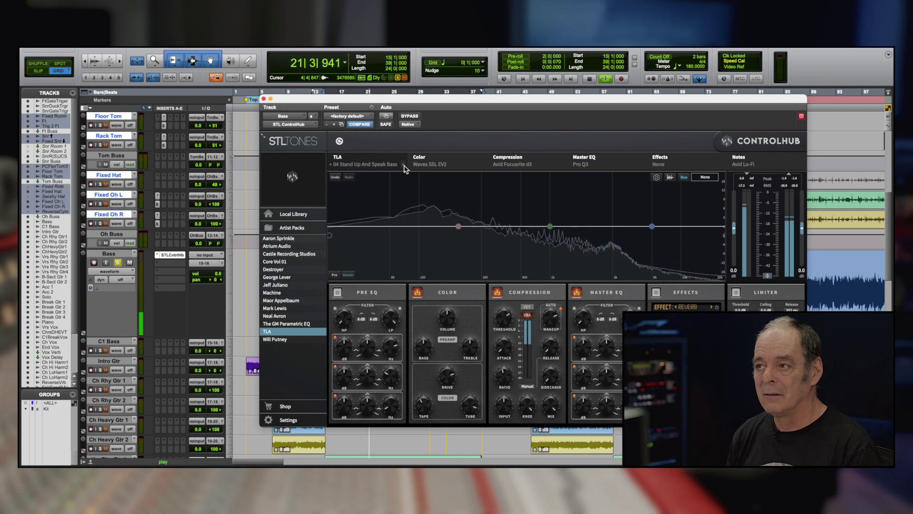
click(404, 166)
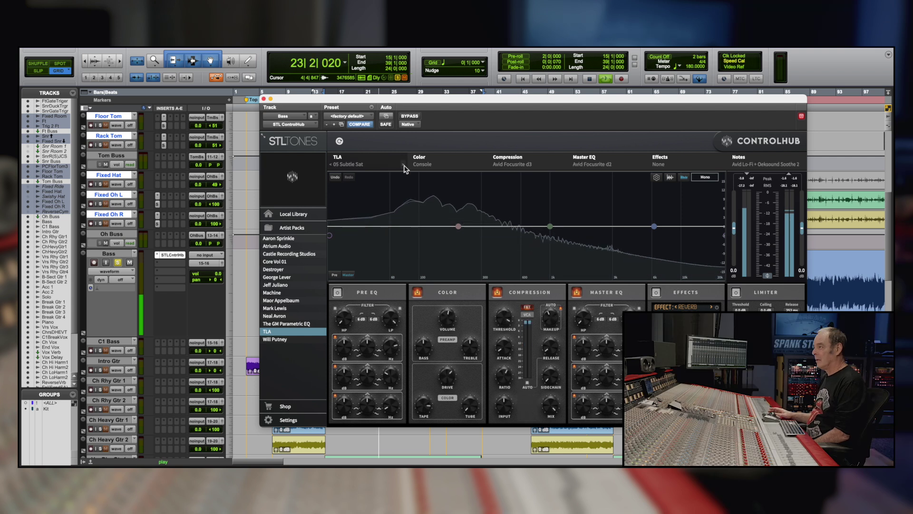
click(403, 166)
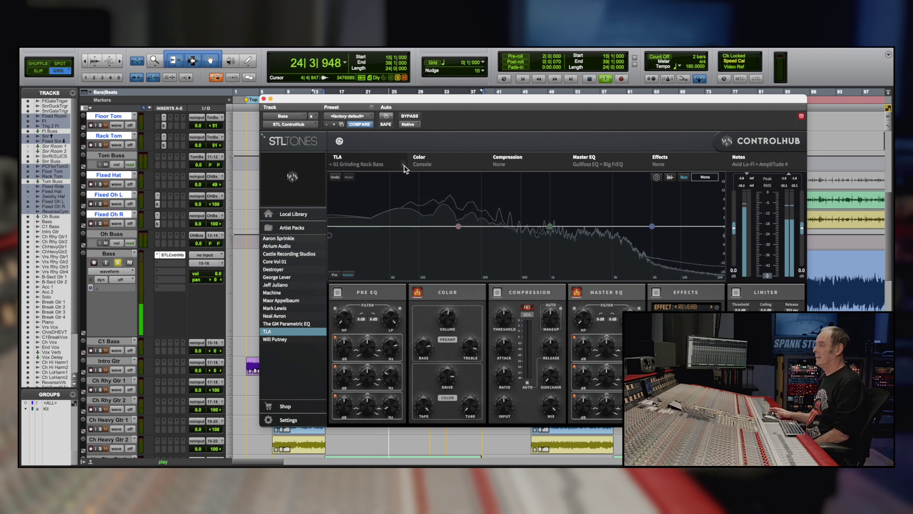
click(404, 167)
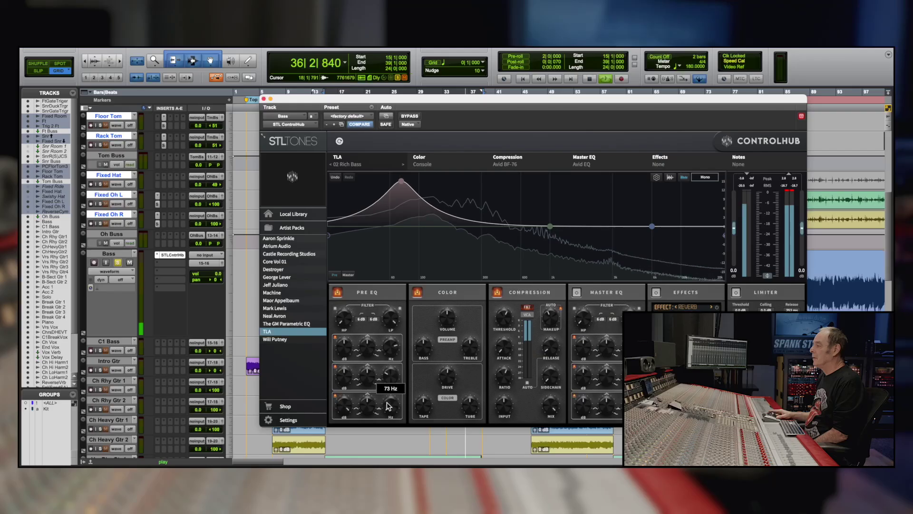
Step: Boost the lows of the bass by tuning the low-band frequency and gain in the Pre EQ and Master EQ
drag(388, 406, 346, 424)
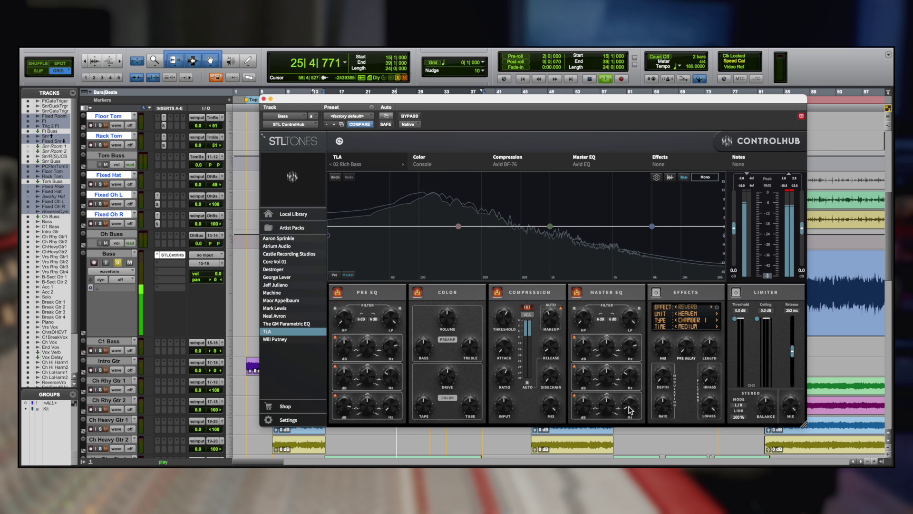
drag(630, 409, 589, 399)
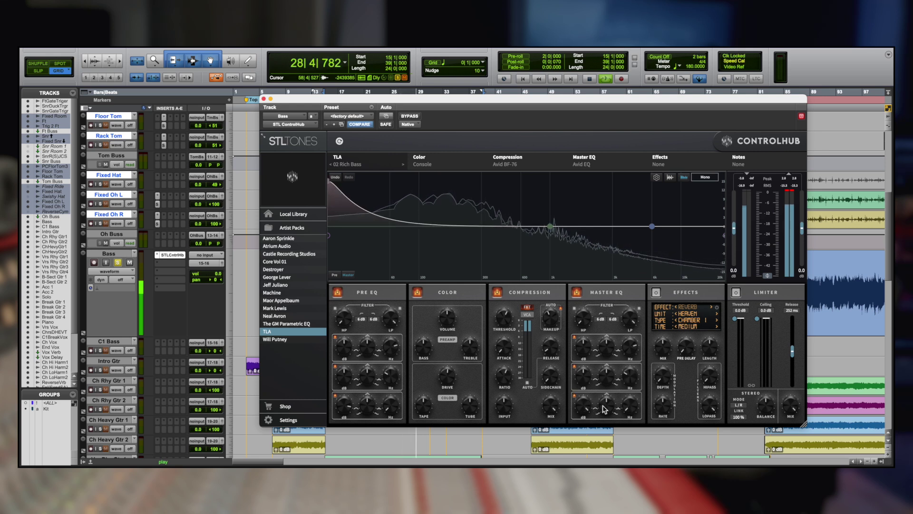
drag(629, 404, 627, 405)
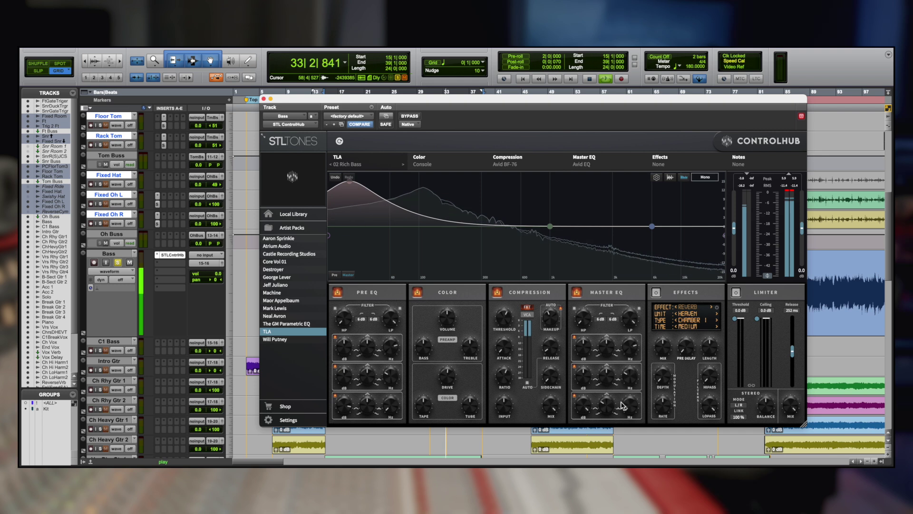
drag(587, 408, 580, 422)
Step: Boost the upper band of the bass's Pre EQ, tuning its frequency and trimming its gain
drag(355, 358, 388, 378)
drag(346, 351, 370, 230)
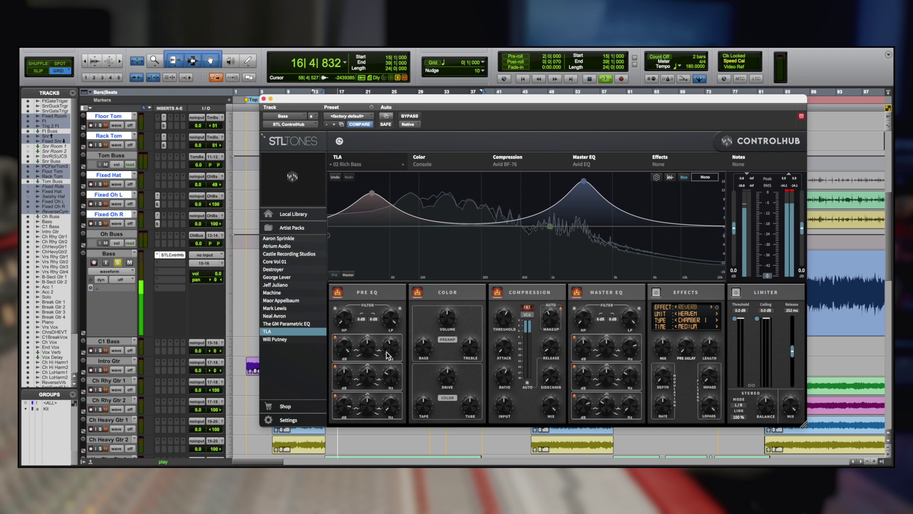
drag(389, 361, 347, 360)
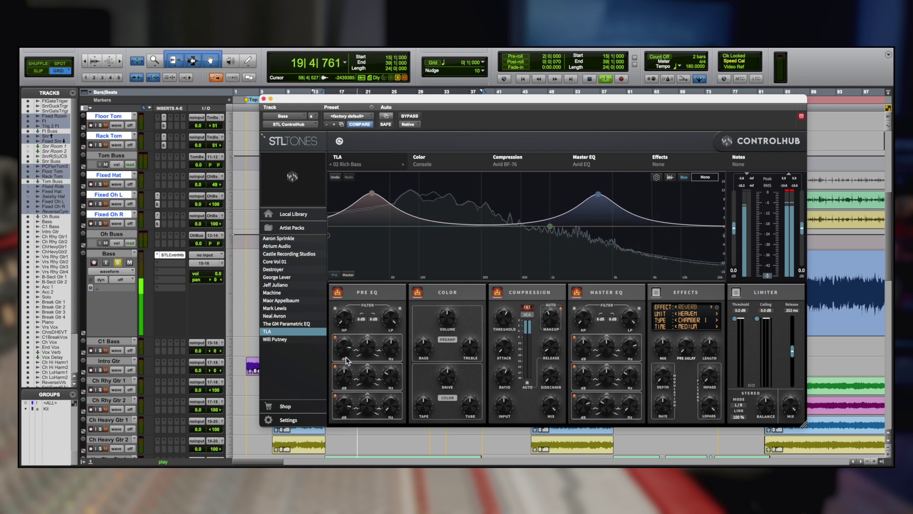
Step: Raise the Master EQ low band of the bass as a shelf and adjust the Color section's Drive
drag(576, 410, 575, 404)
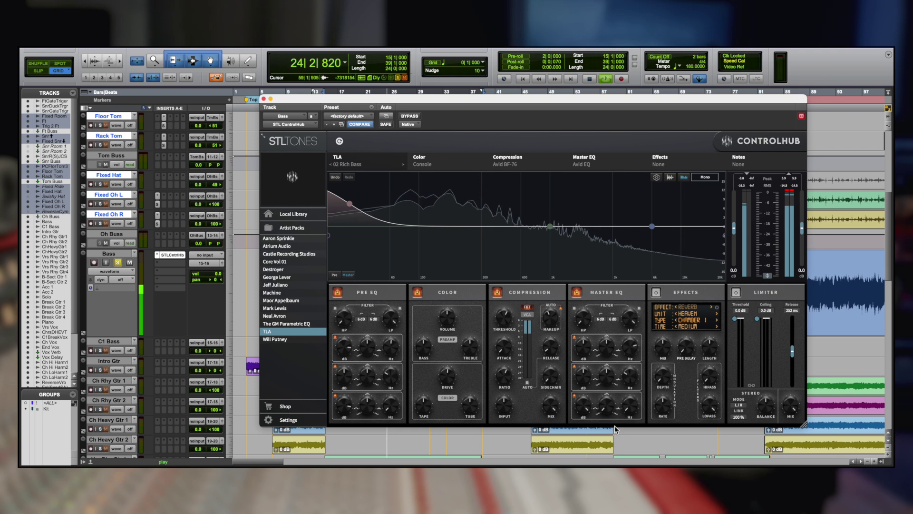
mouse_move(625, 408)
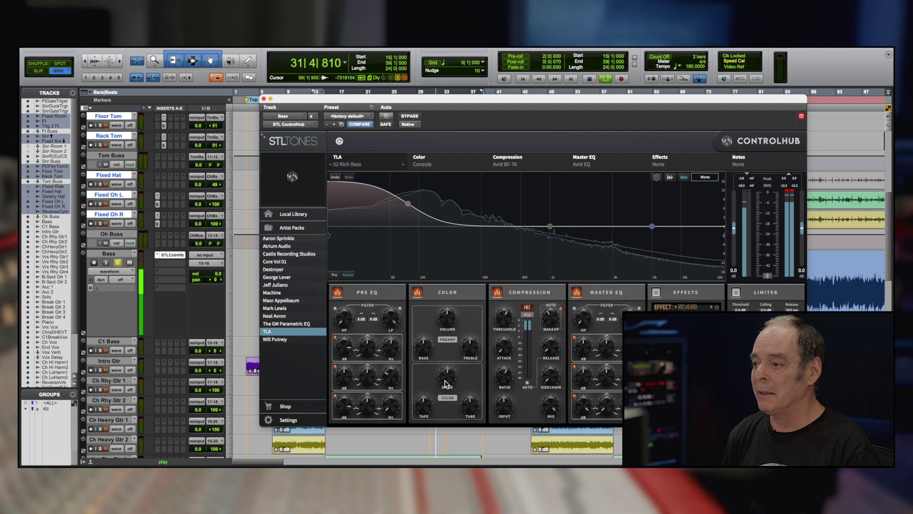
mouse_move(444, 384)
mouse_down()
mouse_move(470, 351)
mouse_move(461, 381)
mouse_up()
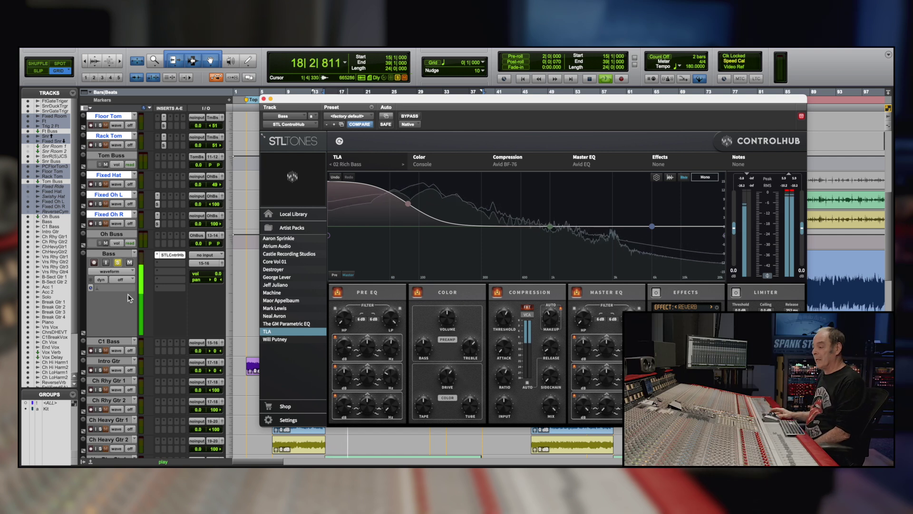
Step: Unsolo the Bass track and rebalance it in the mix, adjusting compressor makeup and setting the Master EQ low-band gain to 12.0 dB
click(118, 264)
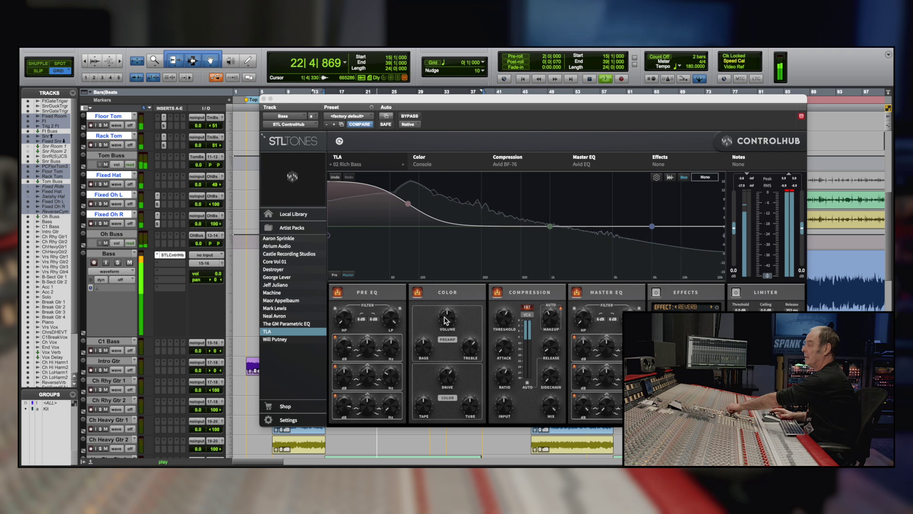
drag(552, 322, 549, 326)
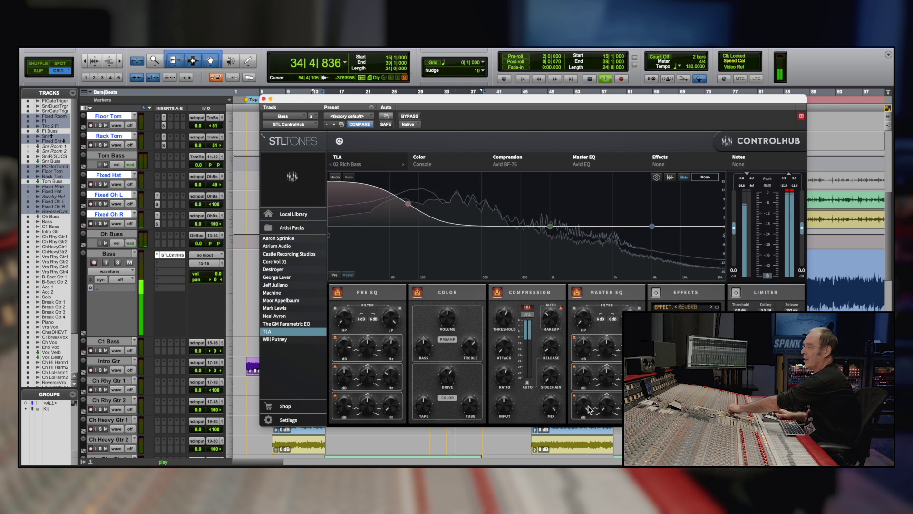
drag(589, 410, 586, 419)
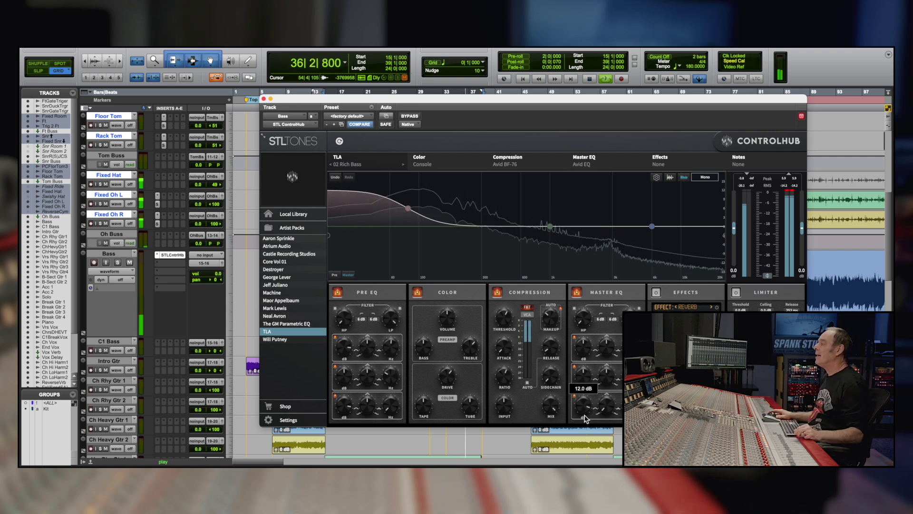
Step: Fine-tune the bass compressor's Attack and Makeup during playback, and stop the song
drag(505, 360, 501, 353)
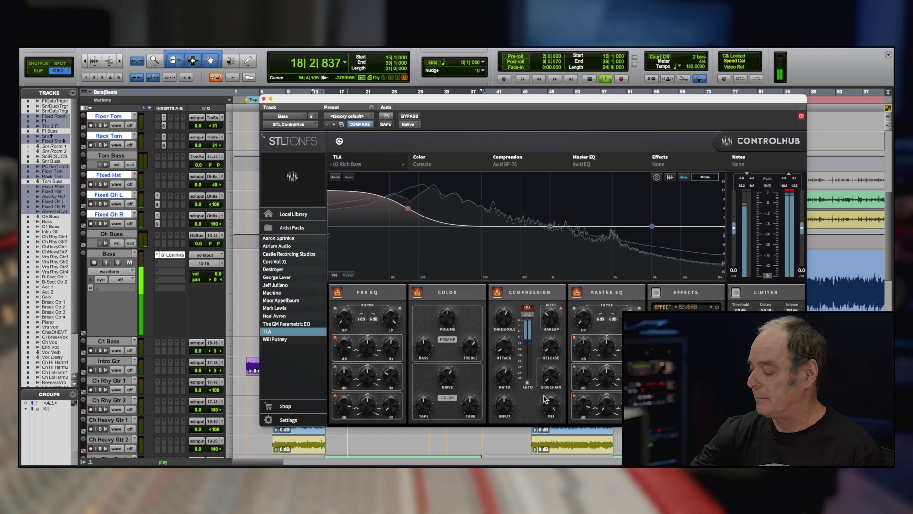
drag(551, 318, 548, 322)
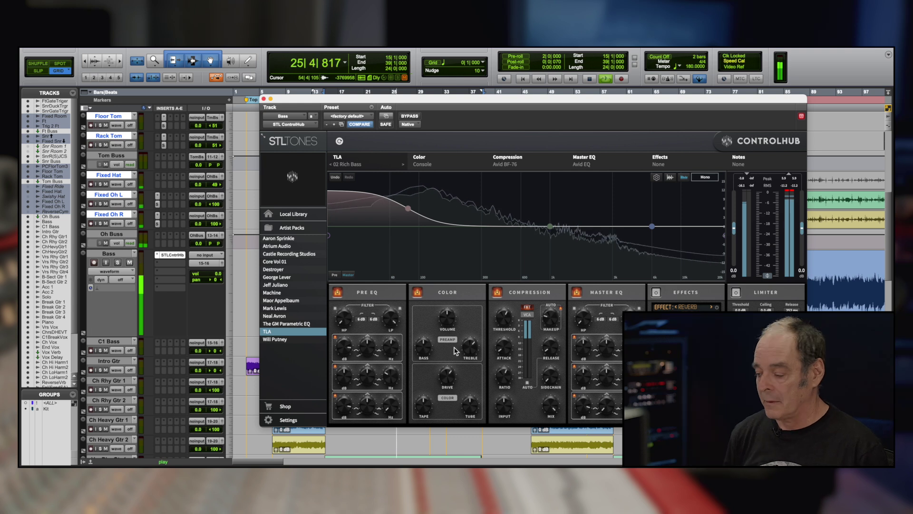
key(space)
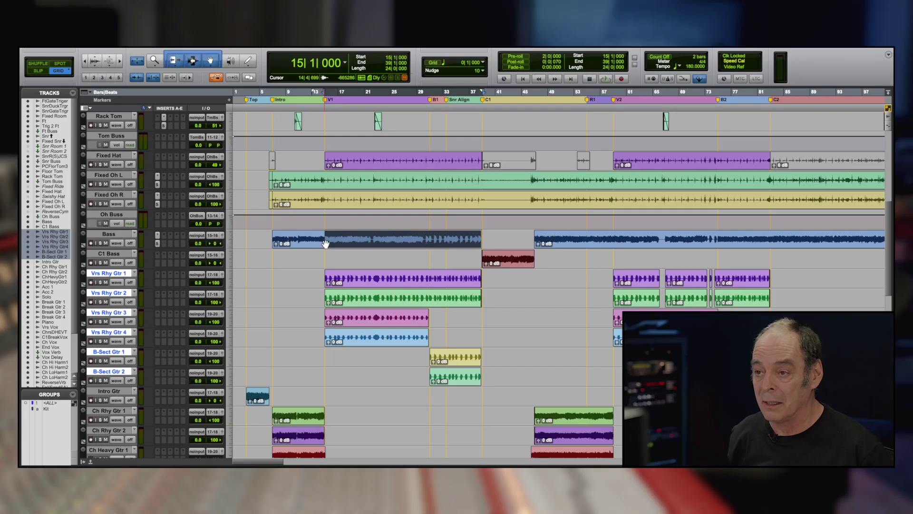
Step: Load the TLA Guitars preset 02 Classic Rock on Vrs Rhy Gtr 1 and start playback
key(space)
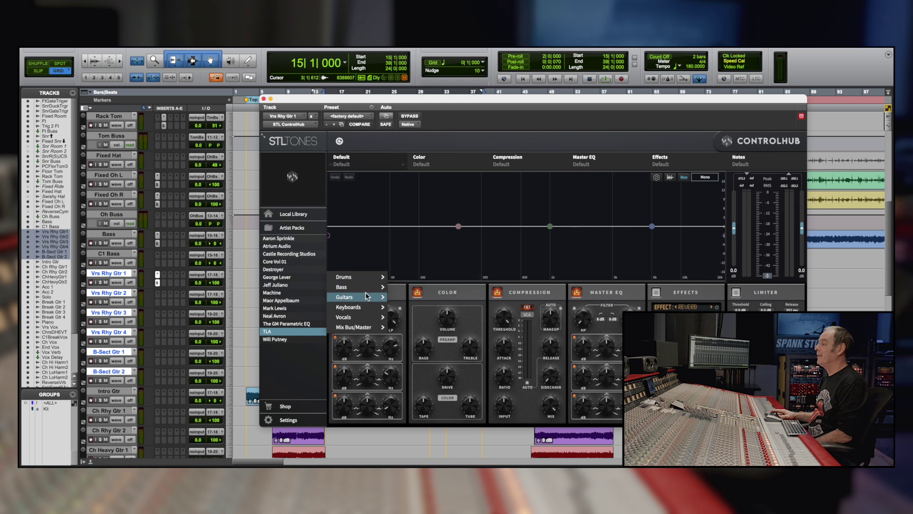
mouse_move(366, 296)
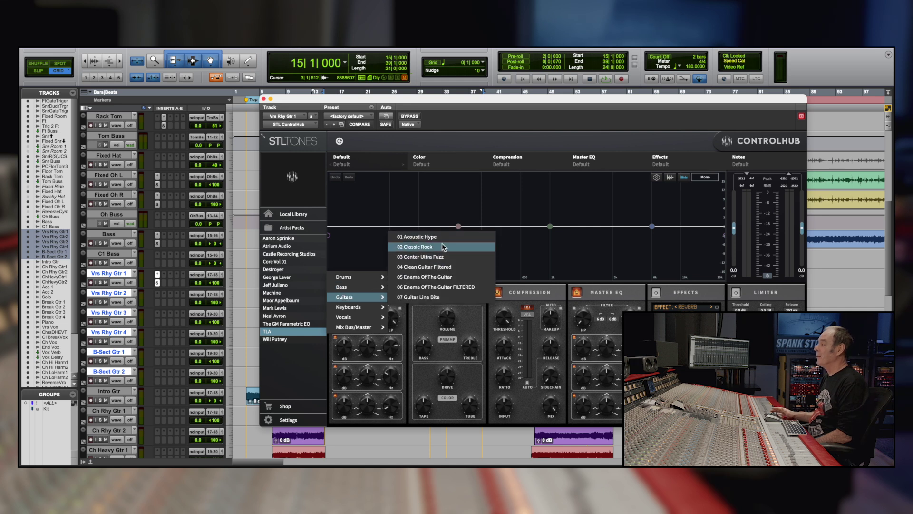
click(444, 247)
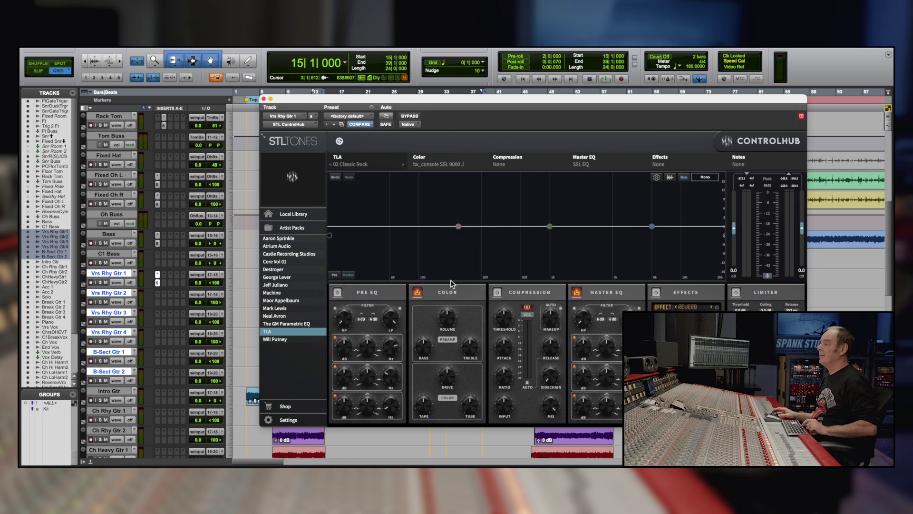
key(space)
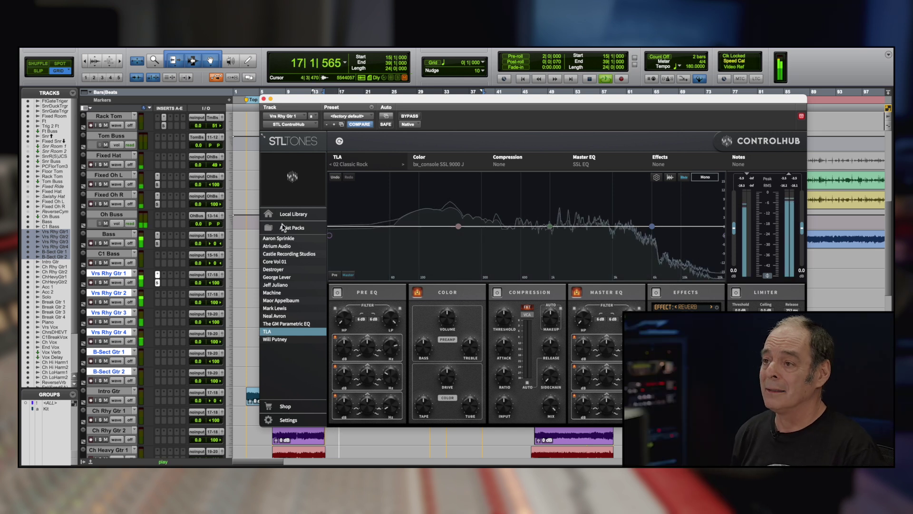
Step: Collapse the artist pack list and audition the TLA guitar presets from 03 Center Ultra Fuzz onward, cycling back to 02 Classic Rock
click(298, 228)
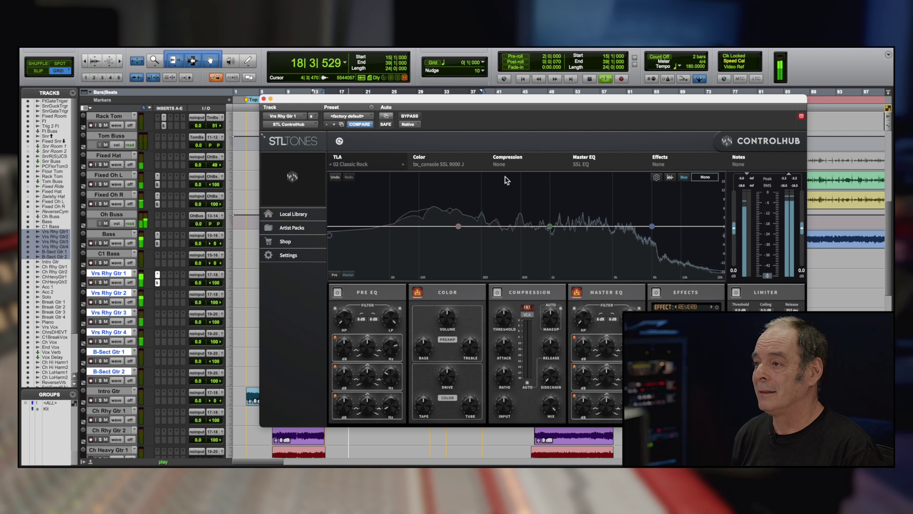
click(404, 168)
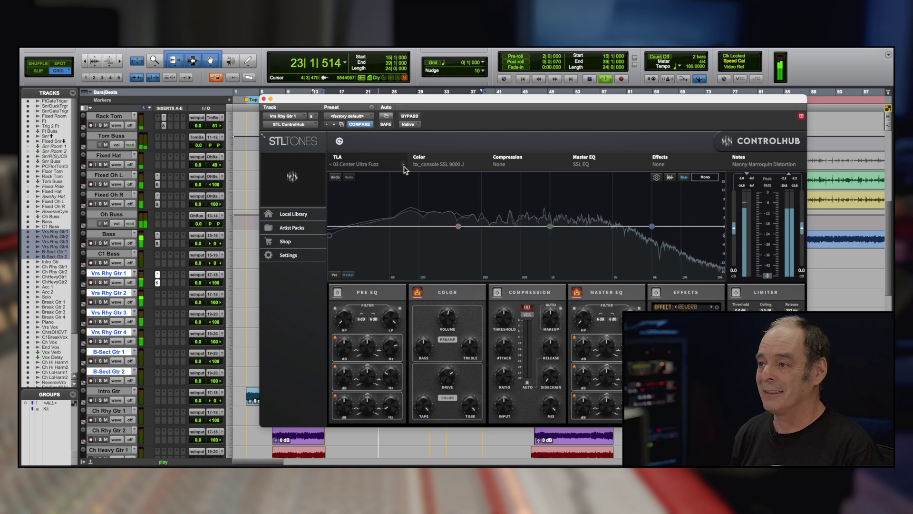
click(404, 168)
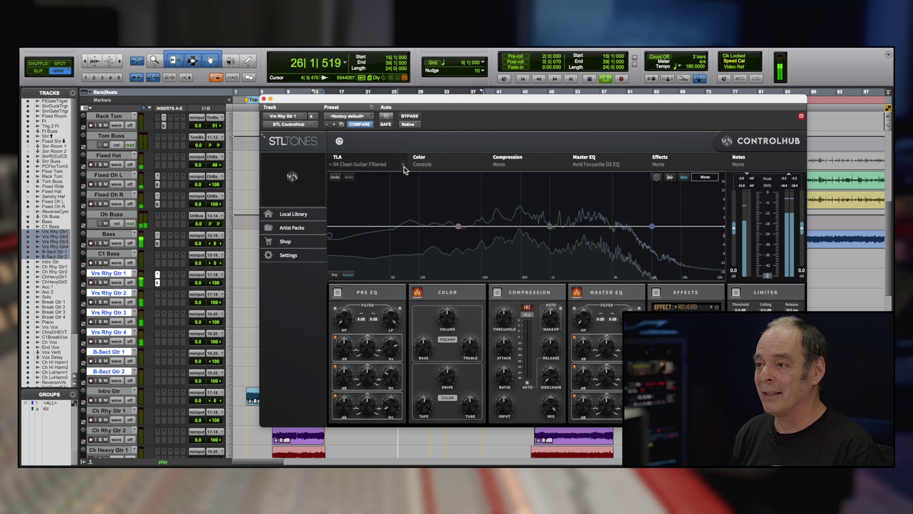
click(403, 167)
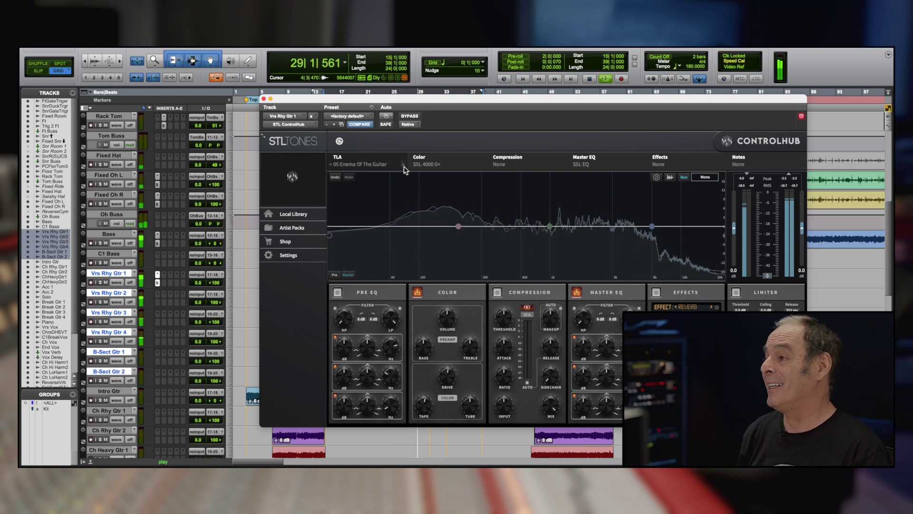
click(404, 167)
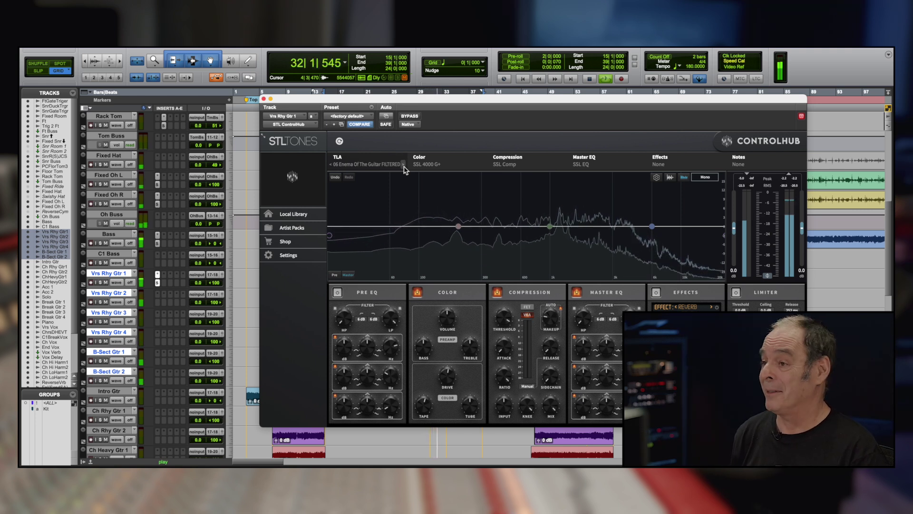
click(403, 168)
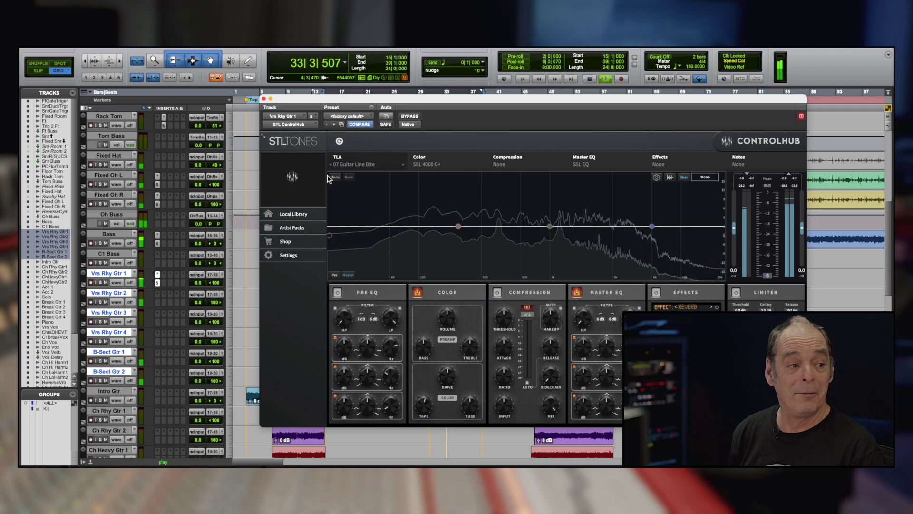
click(404, 168)
click(404, 167)
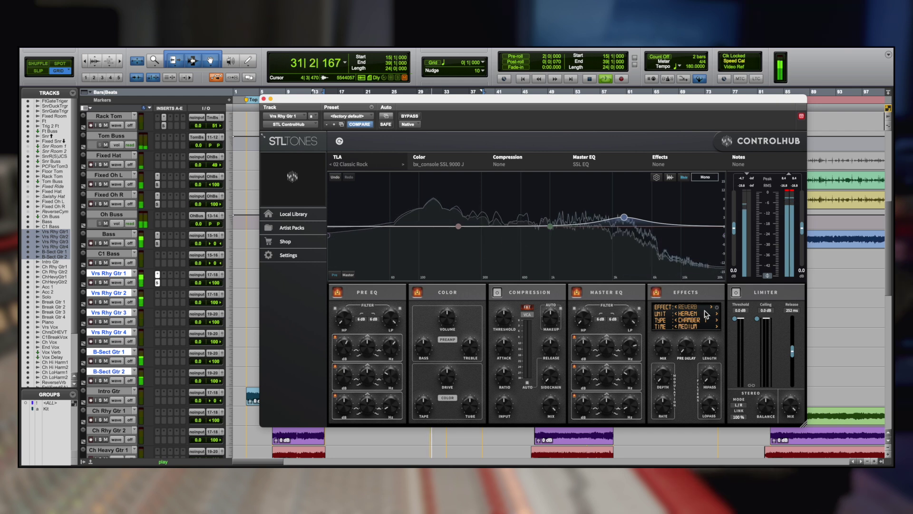
Step: Stop playback, open the ControlHub insert on Vrs Rhy Gtr 2, and play the section again from bar 15
key(space)
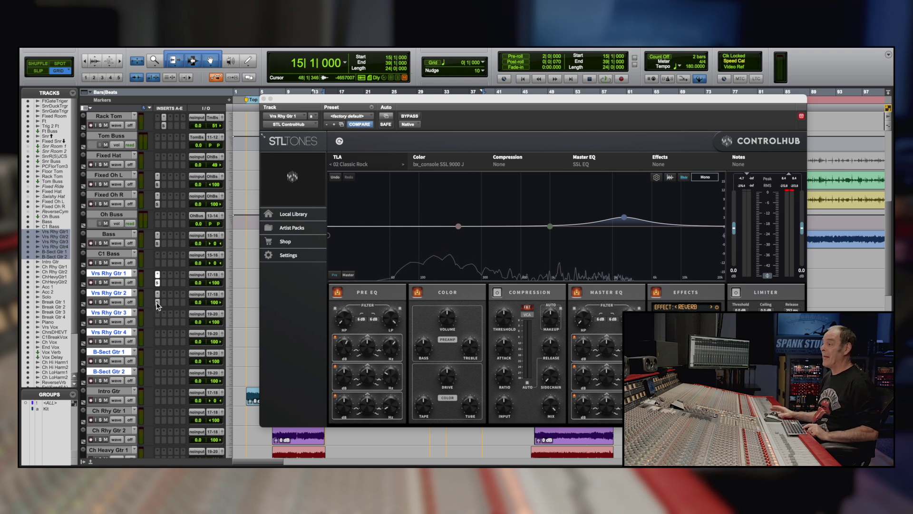
click(158, 303)
key(space)
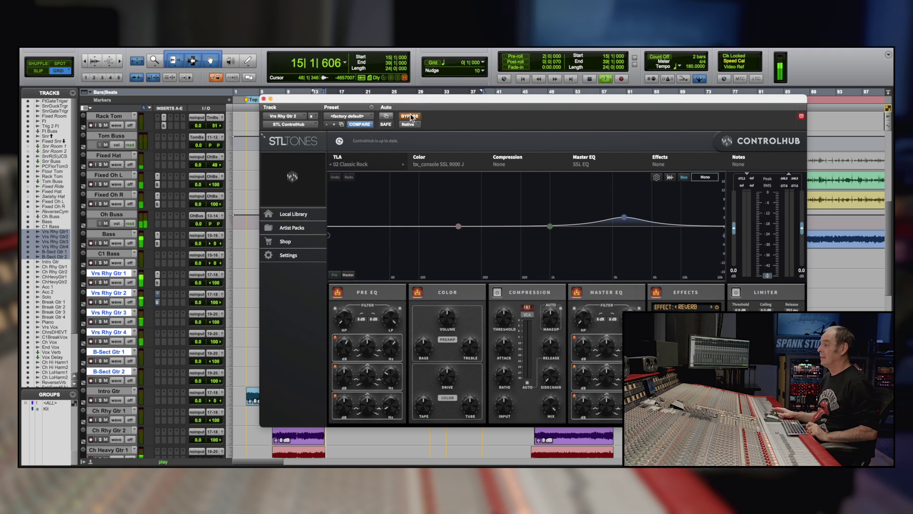
Step: Take ControlHub out of bypass on Vrs Rhy Gtr 2, then replay the section and switch off the plug-in's Master EQ module
click(409, 116)
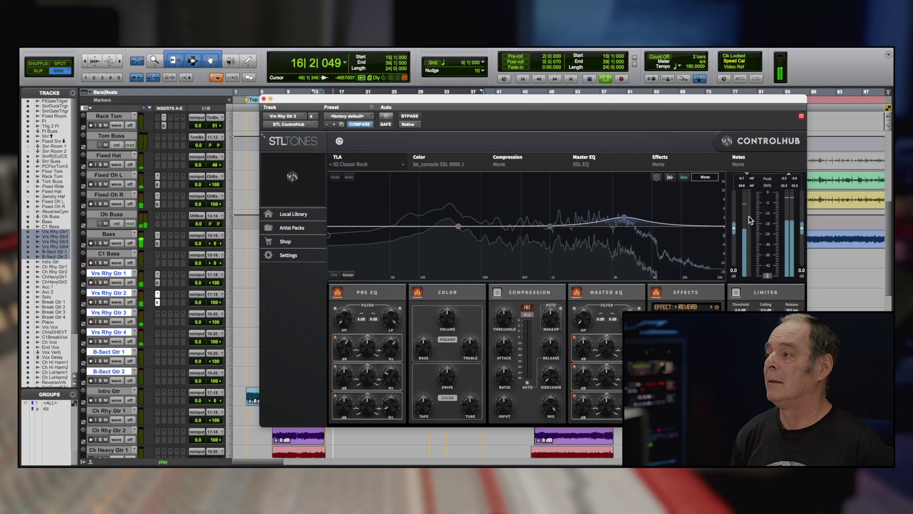
key(space)
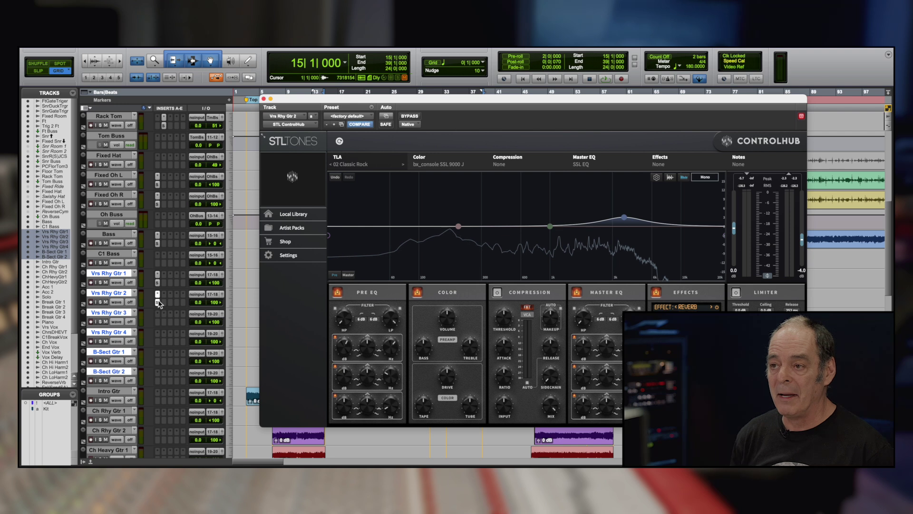
key(space)
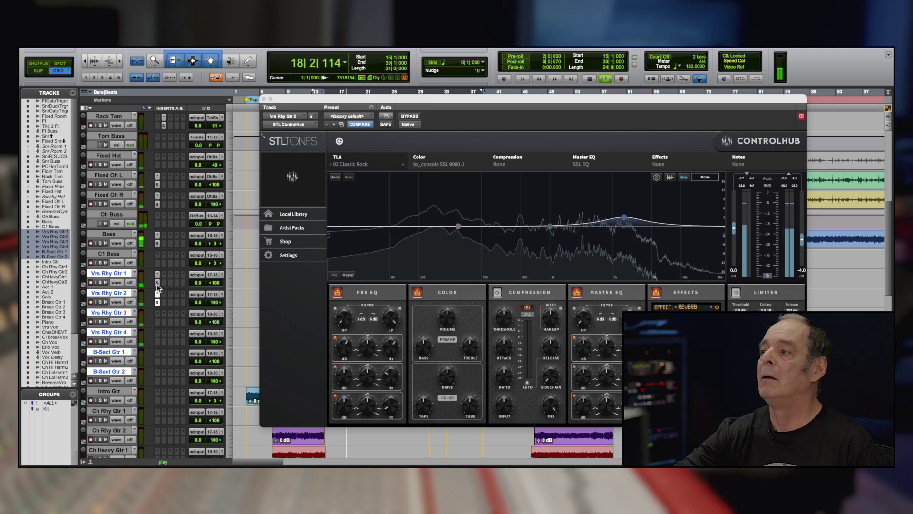
click(576, 293)
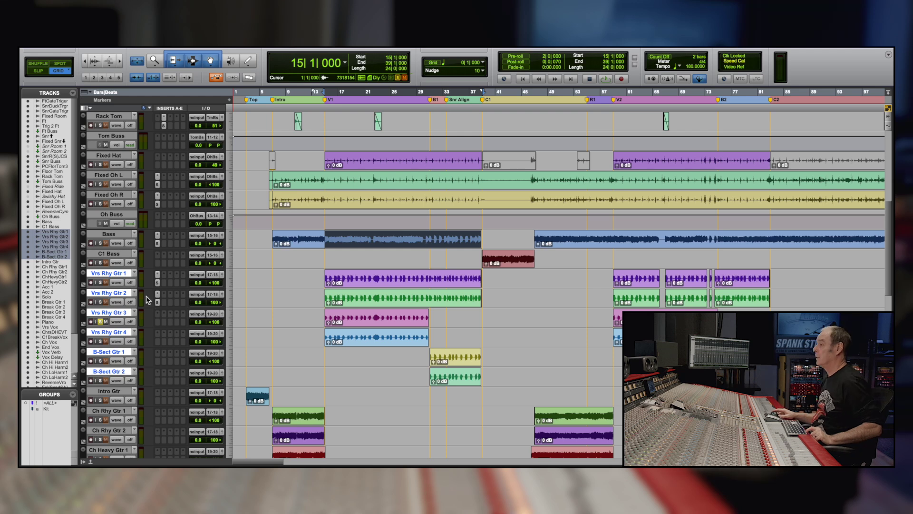
Step: Open the ControlHub insert on Vrs Rhy Gtr 3, take it out of bypass during playback, and stop the song
click(158, 321)
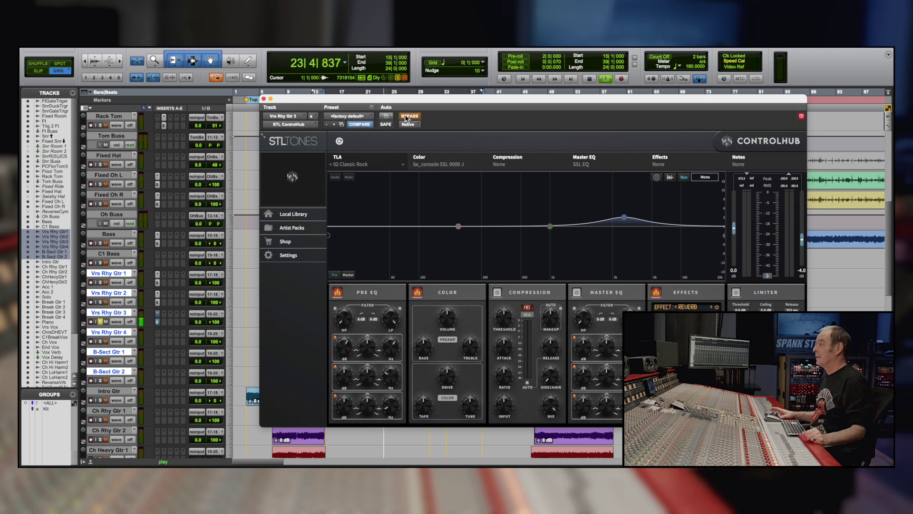
click(406, 117)
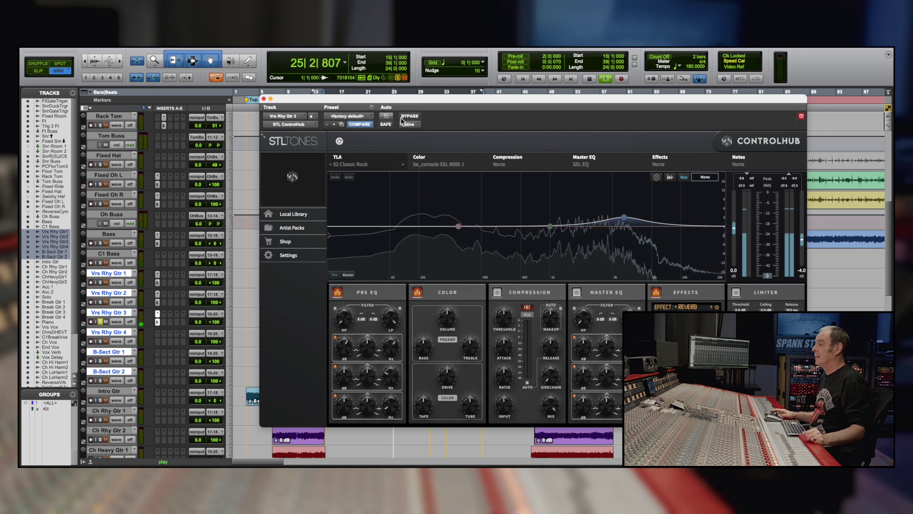
key(space)
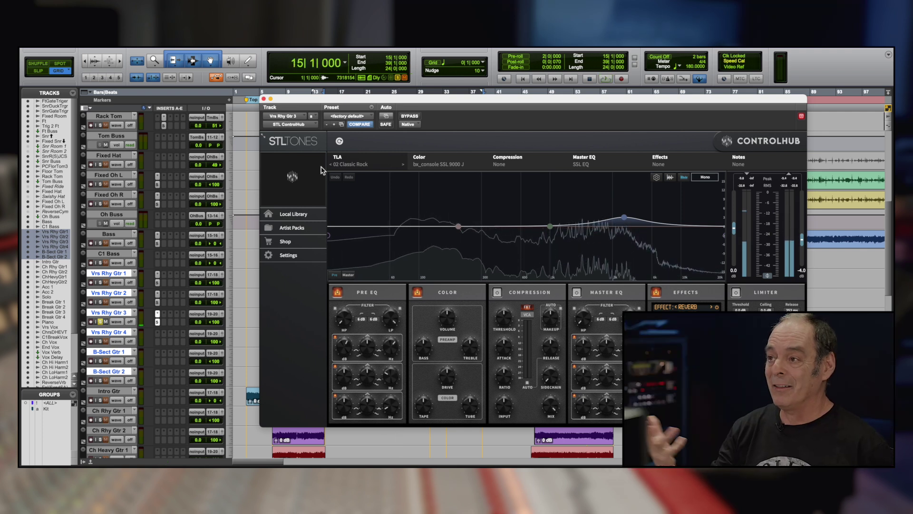